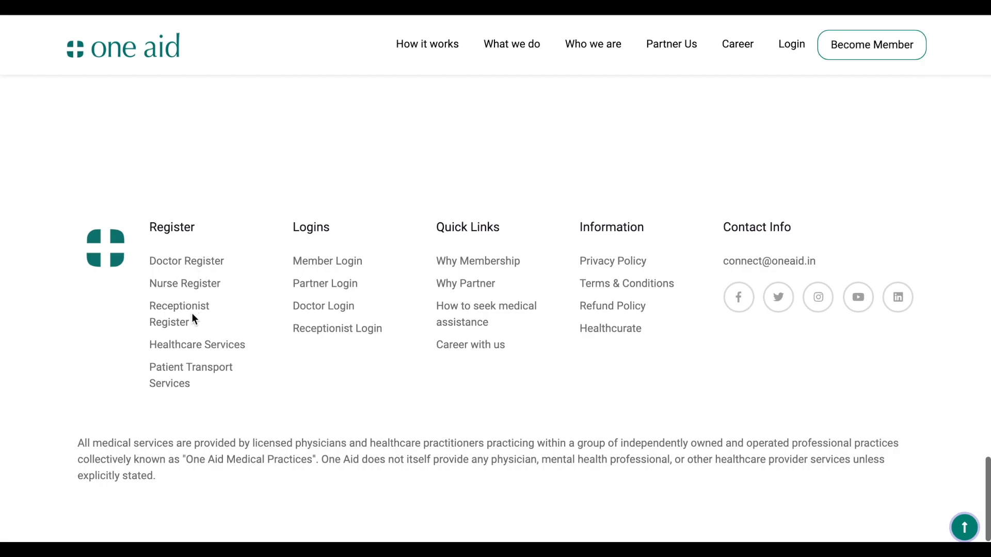
Open the Receptionist Register form from the footer's Register column
{"action": "left_click", "coordinate": [194, 312]}
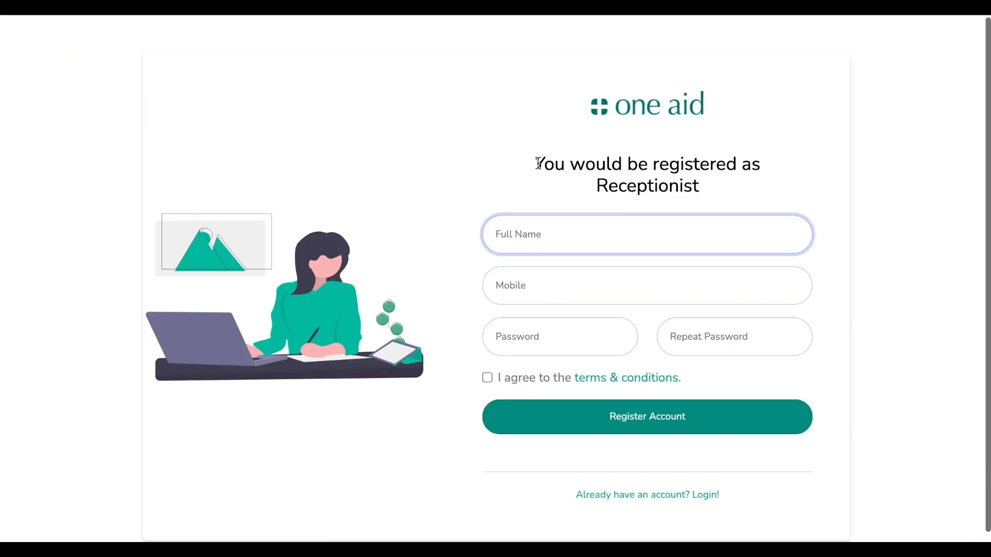
Enter the receptionist's full name and mobile number
{"action": "left_click_drag", "start_coordinate": [537, 162], "coordinate": [716, 191]}
{"action": "left_click", "coordinate": [716, 191]}
{"action": "left_click", "coordinate": [665, 235]}
{"action": "key", "text": "Tab"}
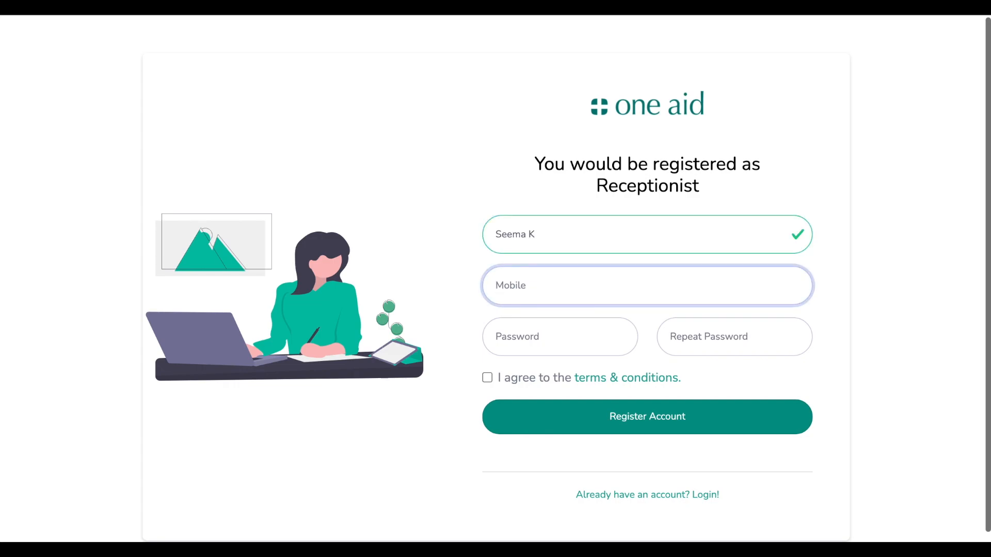
{"action": "type", "text": "8765432100"}
{"action": "key", "text": "Tab"}
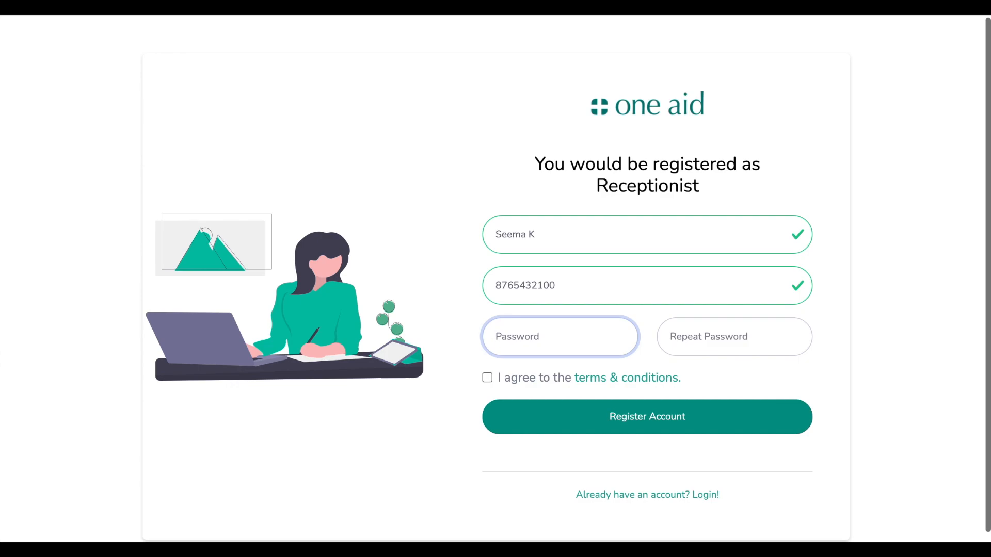
{"action": "key", "text": "shift+Tab"}
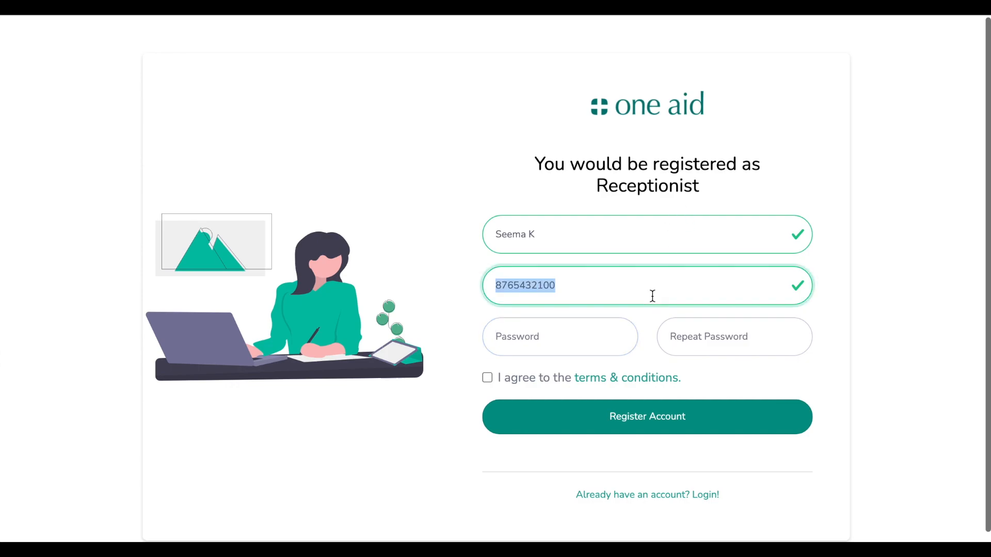
Enter the account password twice and accept the terms & conditions
{"action": "left_click", "coordinate": [618, 332]}
{"action": "type", "text": "•••••••••"}
{"action": "key", "text": "Tab"}
{"action": "type", "text": "••••••"}
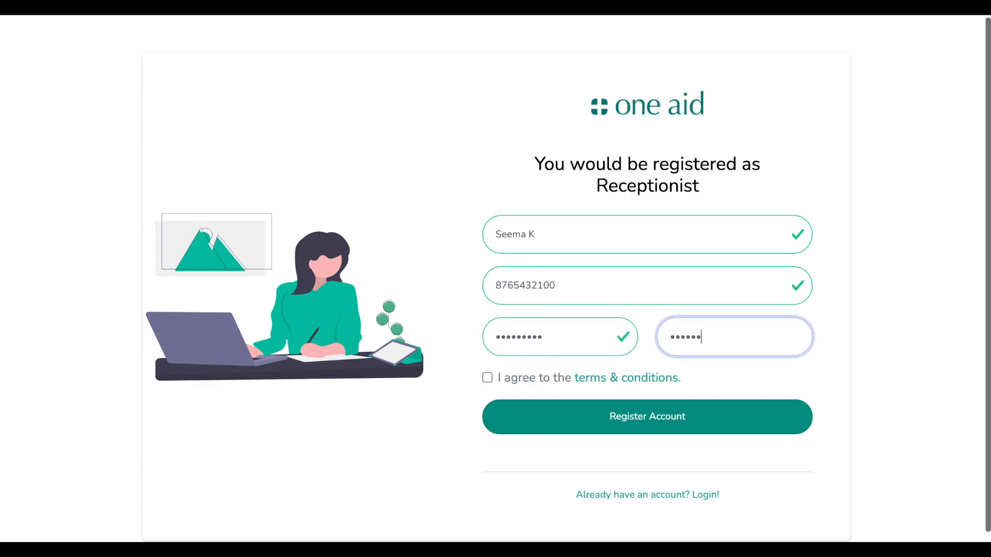
{"action": "type", "text": "•••"}
{"action": "key", "text": "Tab"}
{"action": "left_click", "coordinate": [707, 368]}
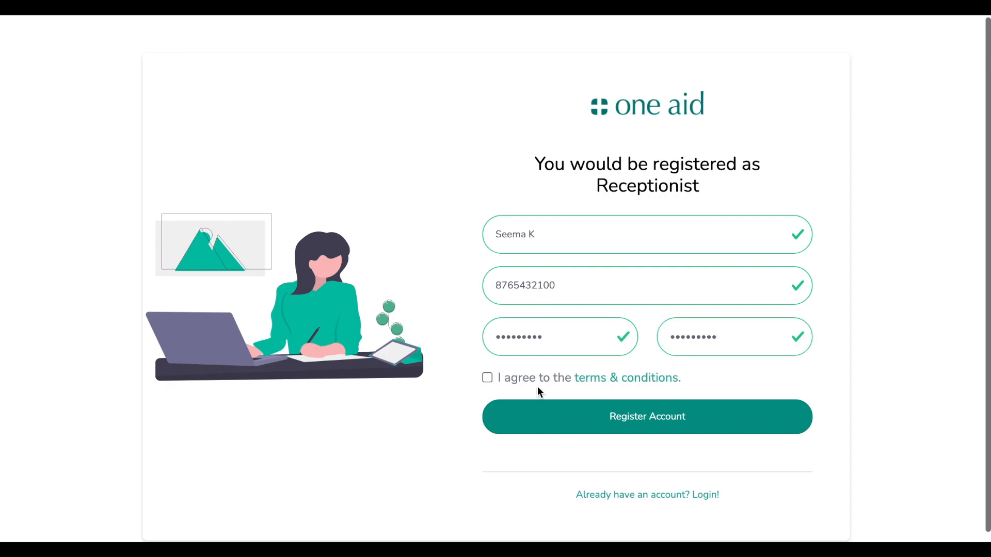
{"action": "left_click_drag", "start_coordinate": [709, 387], "coordinate": [545, 384]}
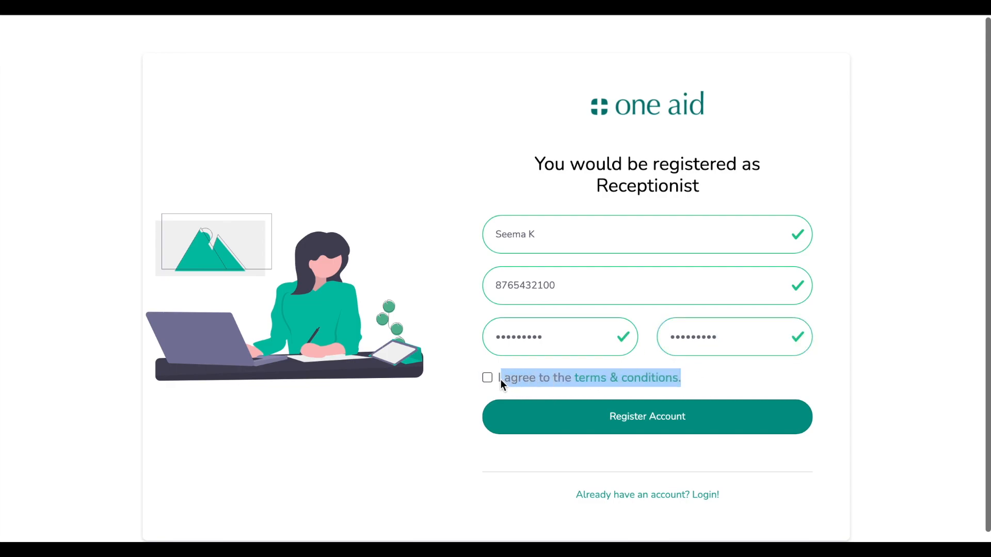
{"action": "left_click", "coordinate": [500, 363]}
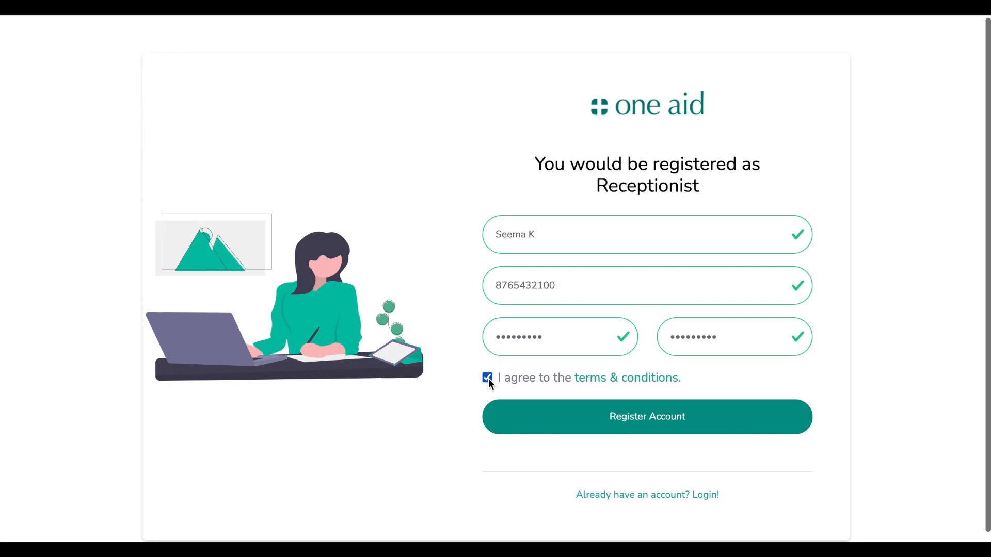
Register the account and validate it with the one-time code shown on screen
{"action": "left_click", "coordinate": [703, 426]}
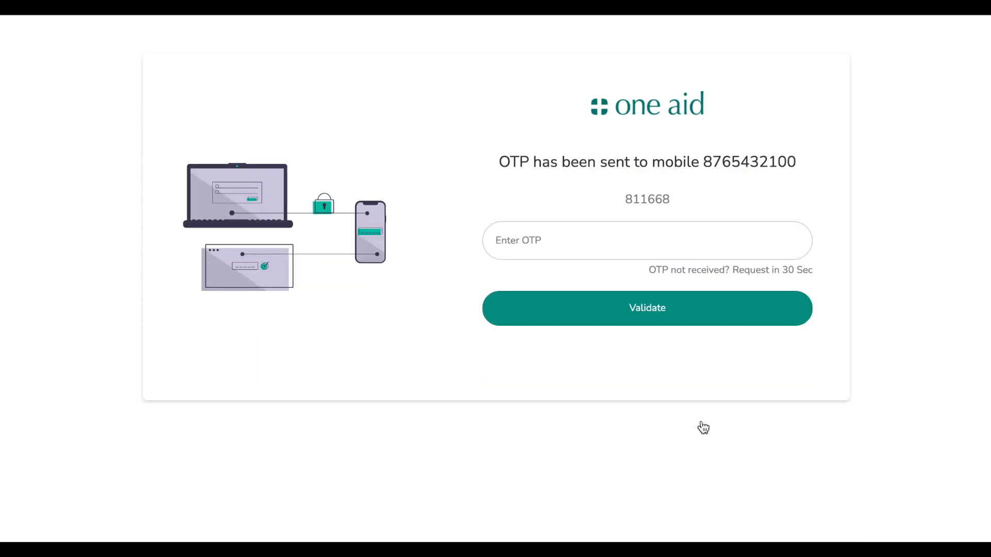
{"action": "left_click_drag", "start_coordinate": [499, 161], "coordinate": [562, 161]}
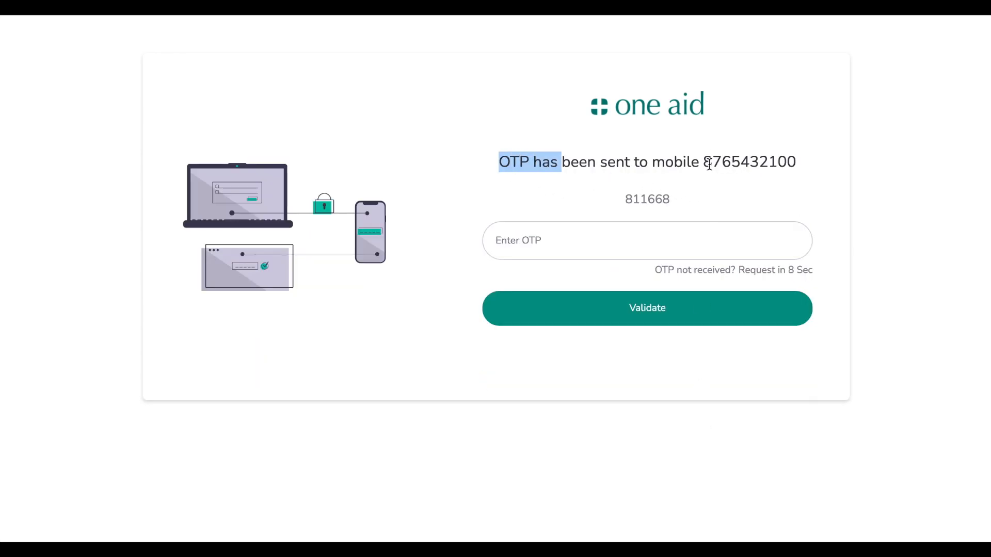
{"action": "left_click_drag", "start_coordinate": [710, 164], "coordinate": [818, 175]}
{"action": "left_click_drag", "start_coordinate": [675, 202], "coordinate": [620, 205]}
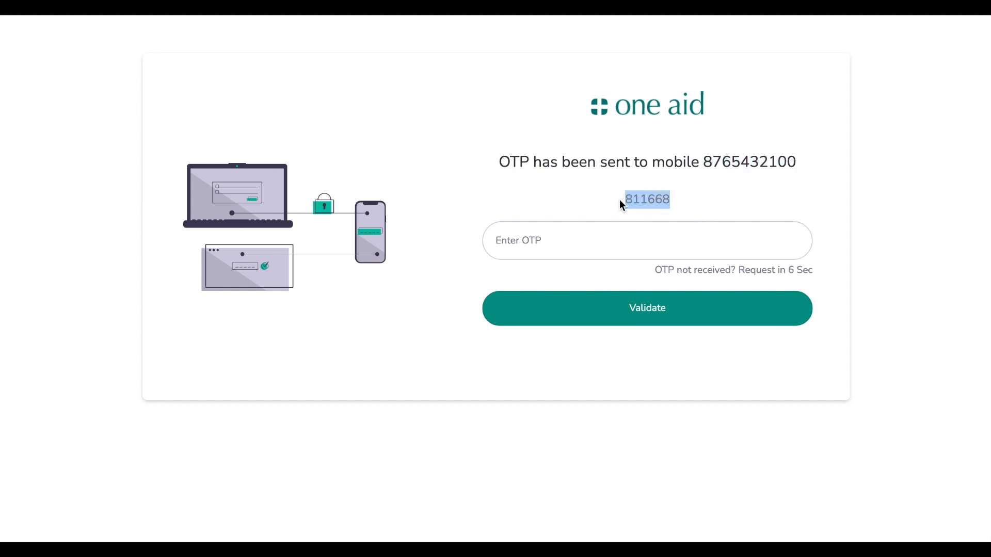
{"action": "left_click", "coordinate": [685, 247]}
{"action": "type", "text": "811668"}
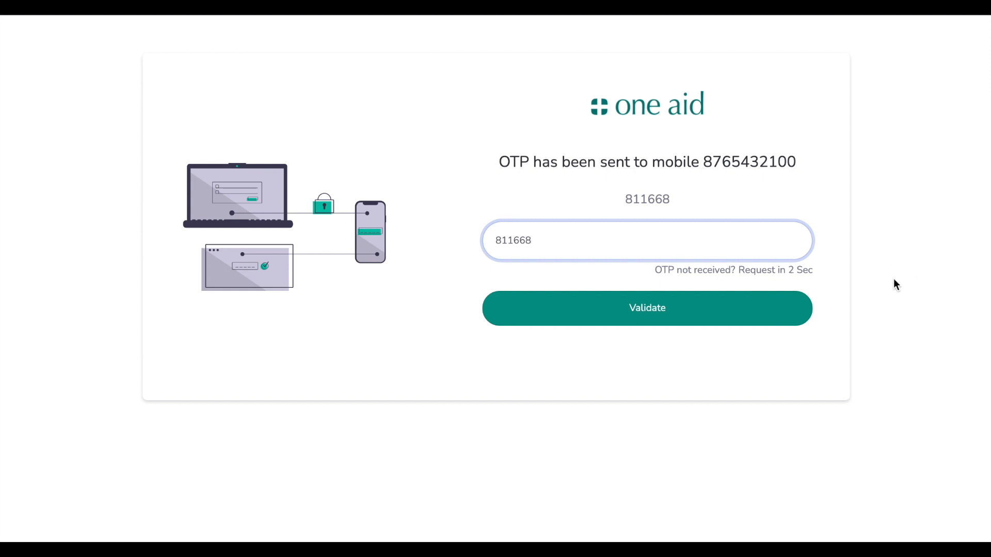
{"action": "left_click_drag", "start_coordinate": [836, 276], "coordinate": [662, 277]}
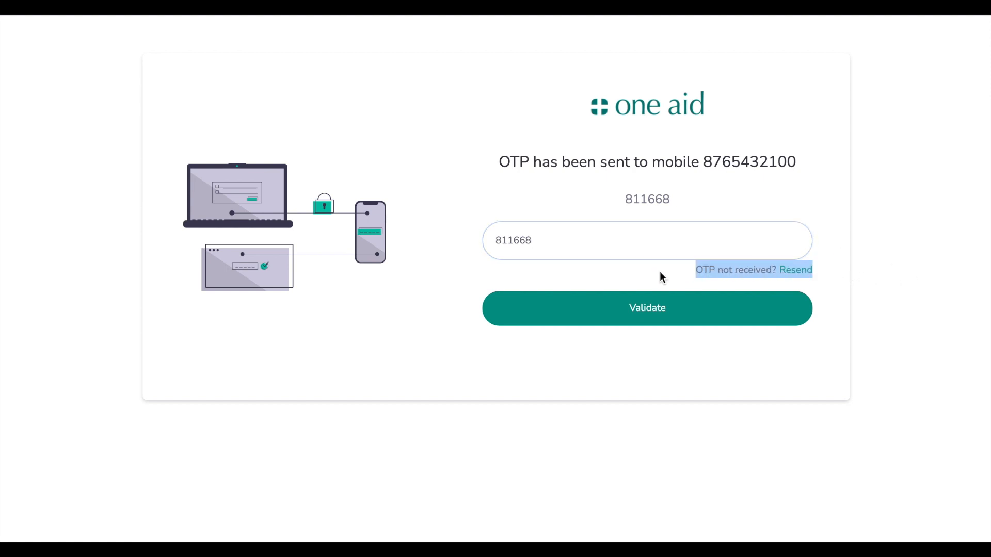
{"action": "left_click", "coordinate": [924, 299]}
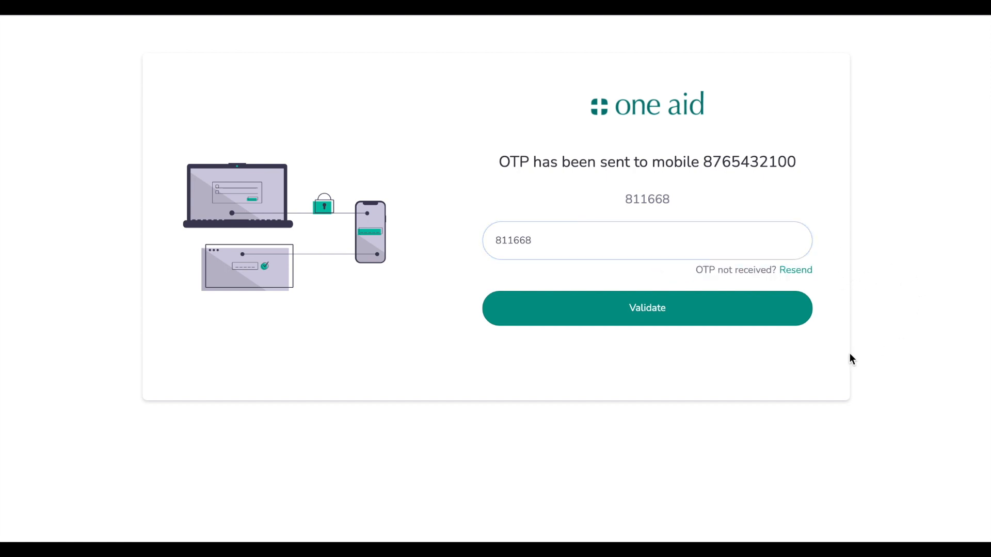
{"action": "left_click", "coordinate": [676, 320]}
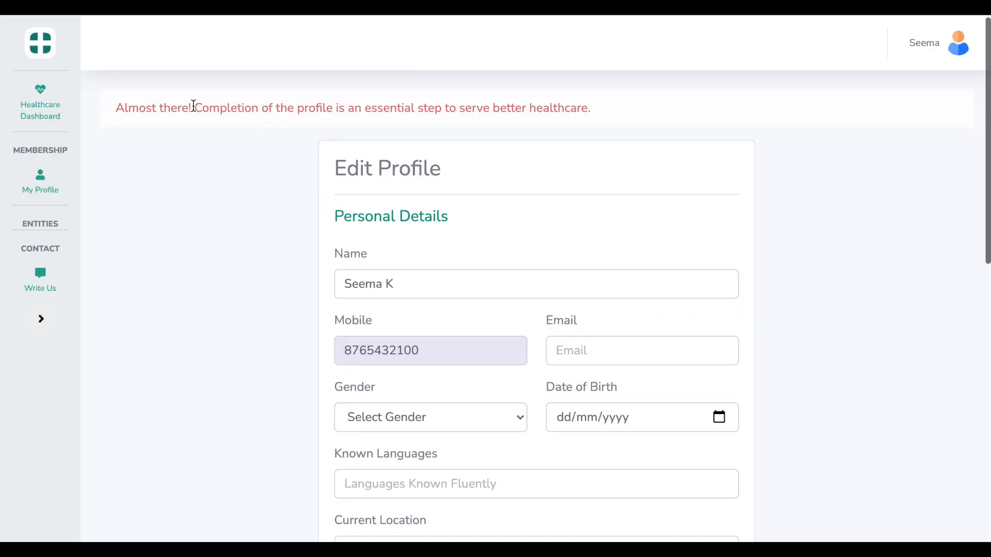
Complete the surname in the Name field and enter the email address
{"action": "left_click_drag", "start_coordinate": [334, 109], "coordinate": [223, 107]}
{"action": "left_click", "coordinate": [474, 131]}
{"action": "scroll", "coordinate": [474, 131], "scroll_direction": "down", "scroll_amount": 3}
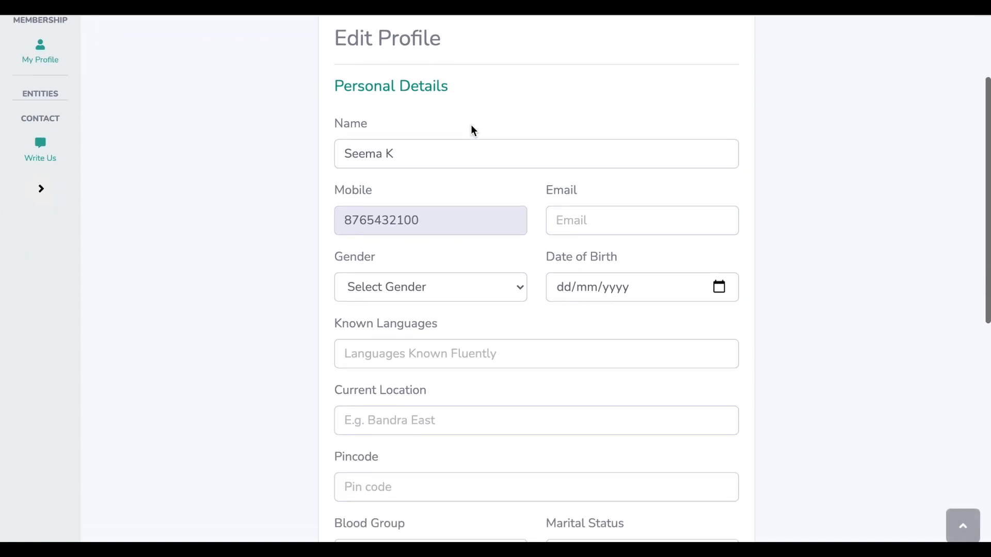
{"action": "left_click", "coordinate": [500, 155]}
{"action": "left_click", "coordinate": [773, 203]}
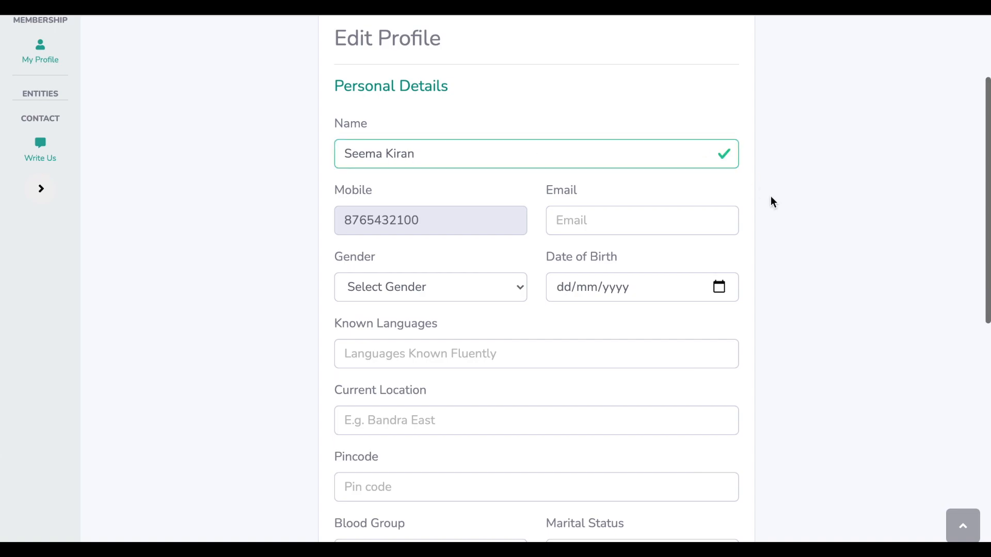
{"action": "left_click", "coordinate": [676, 216]}
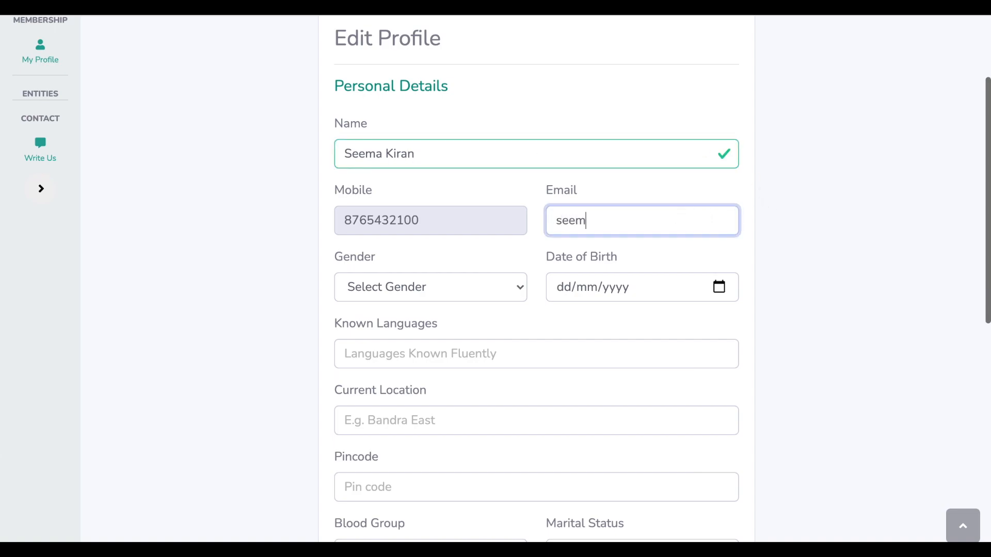
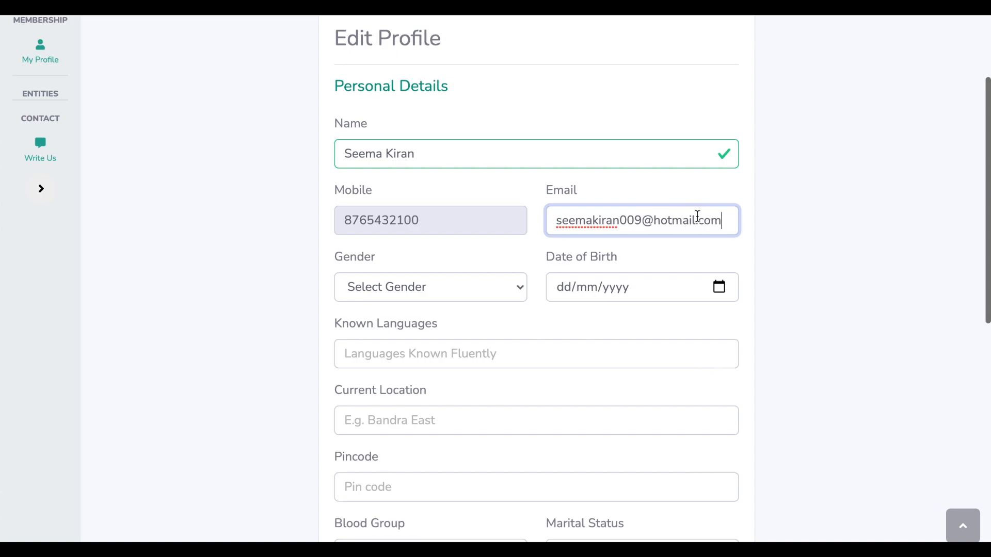
{"action": "left_click", "coordinate": [827, 233]}
Set gender to Female and enter the date of birth
{"action": "left_click", "coordinate": [467, 290]}
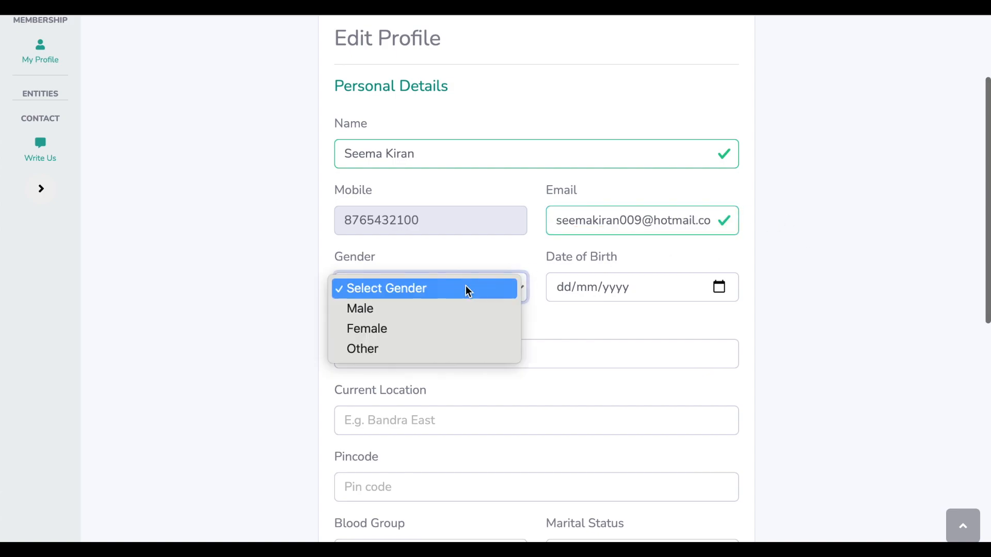
{"action": "left_click", "coordinate": [460, 330]}
{"action": "left_click", "coordinate": [566, 296]}
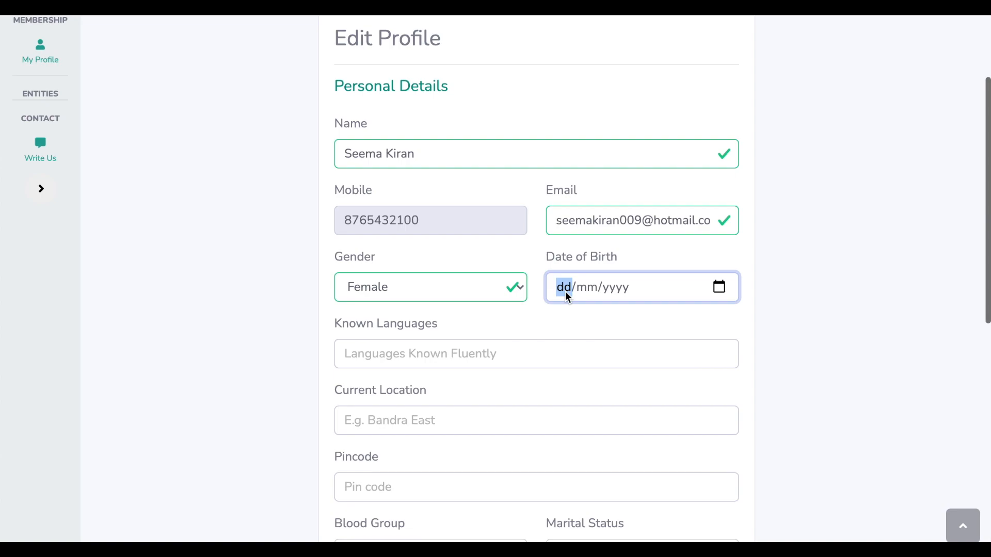
{"action": "type", "text": "01/02/"}
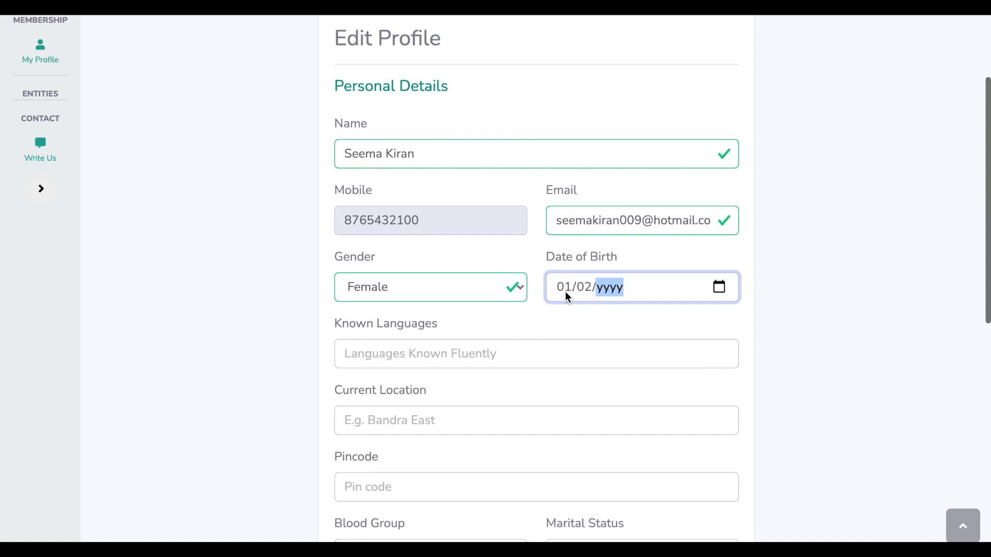
{"action": "type", "text": "1992"}
{"action": "left_click", "coordinate": [902, 310]}
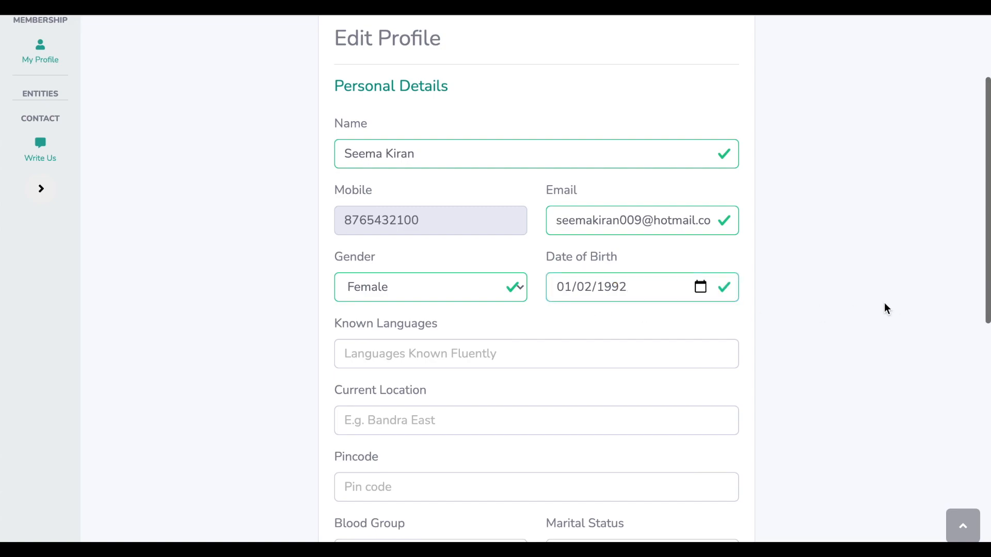
{"action": "left_click", "coordinate": [701, 289]}
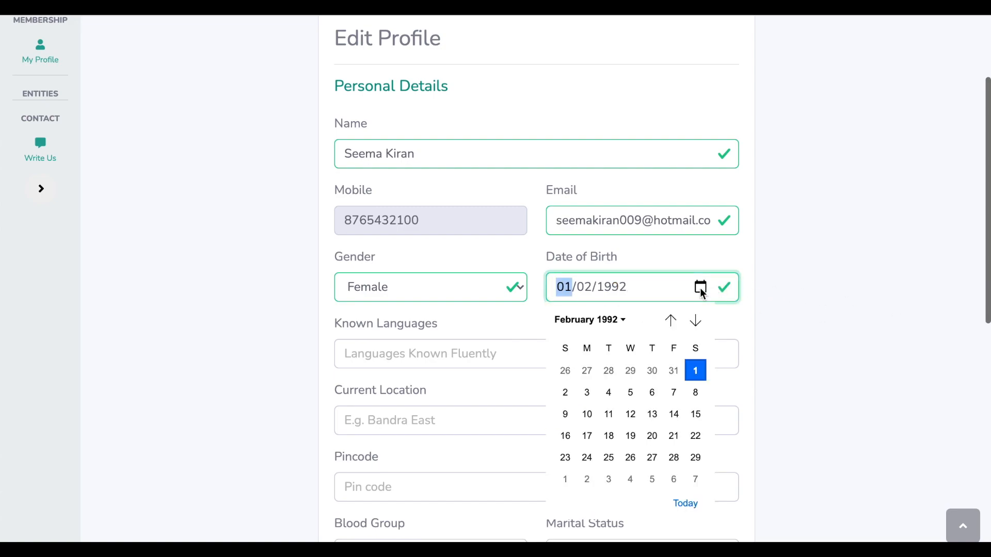
{"action": "left_click", "coordinate": [779, 379]}
Enter known languages Hindi, English, Marathi and choose the suggested current location
{"action": "scroll", "coordinate": [780, 379], "scroll_direction": "down", "scroll_amount": 1}
{"action": "left_click", "coordinate": [664, 286]}
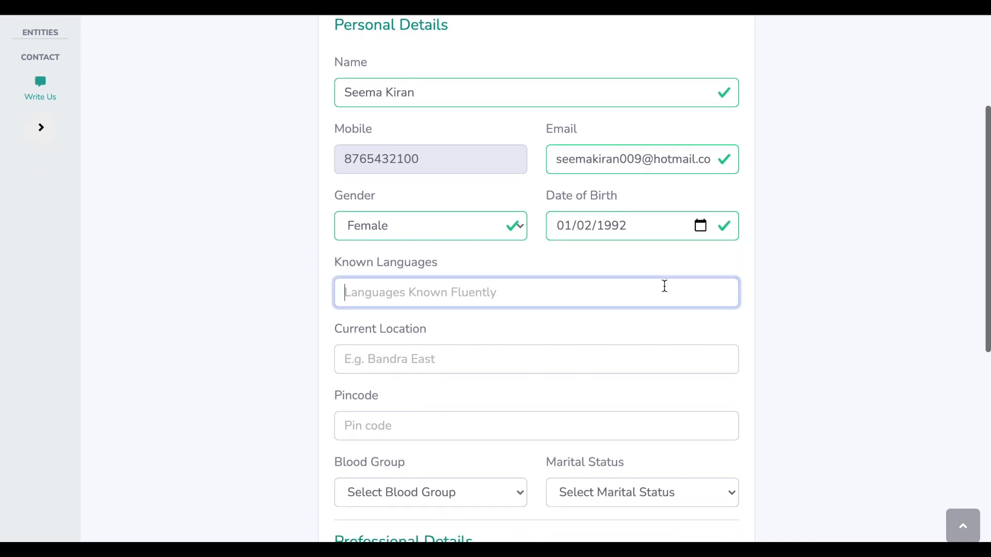
{"action": "type", "text": "Hindi"}
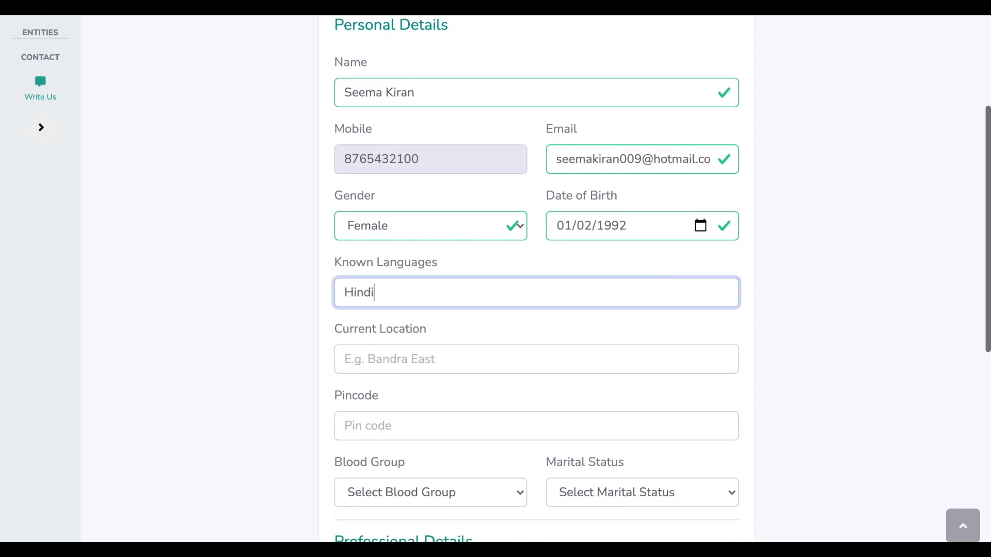
{"action": "type", "text": ", English, Marathi"}
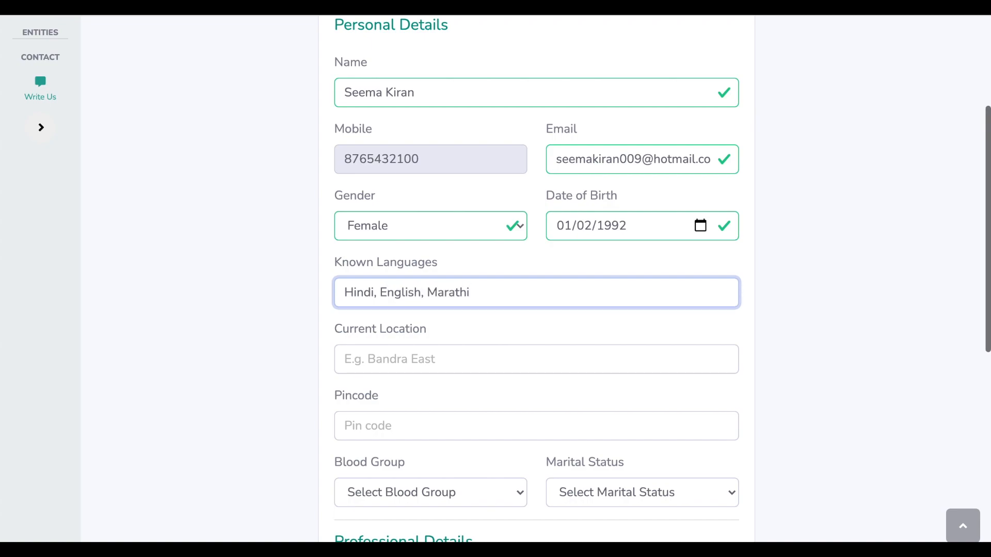
{"action": "key", "text": "Tab"}
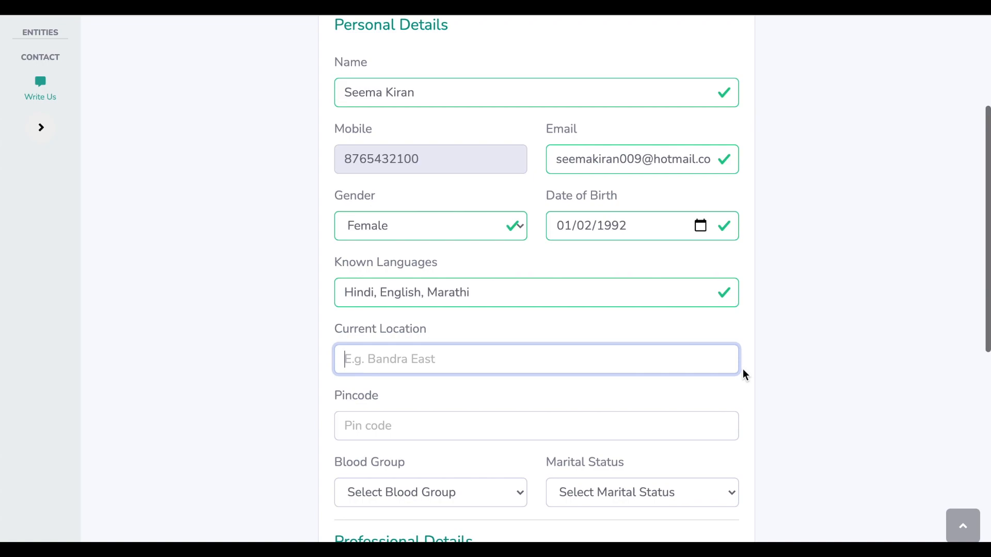
{"action": "scroll", "coordinate": [742, 369], "scroll_direction": "down", "scroll_amount": 1}
{"action": "type", "text": "Dadar"}
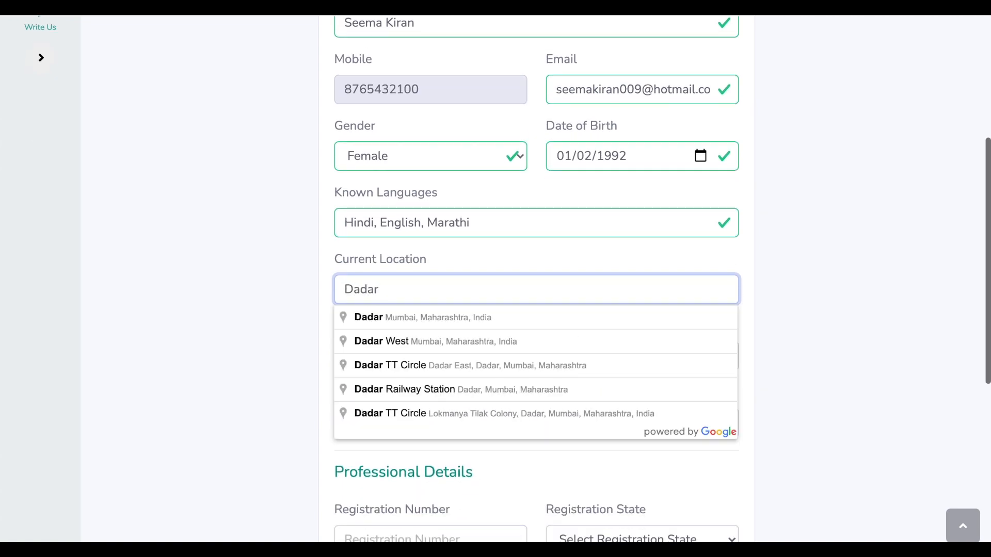
{"action": "type", "text": " Eas"}
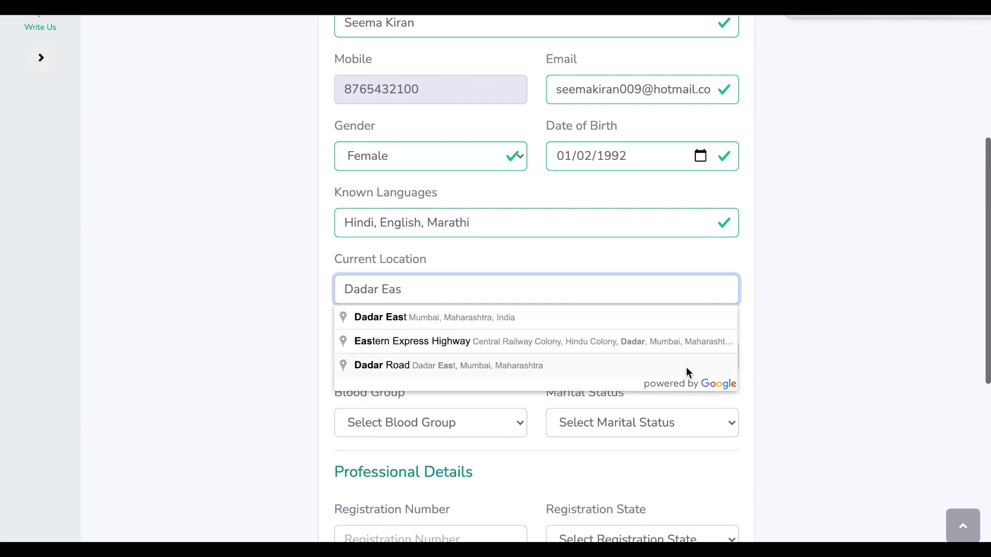
{"action": "left_click", "coordinate": [601, 313]}
Enter the pincode, set blood group B+ and marital status Never Married
{"action": "left_click", "coordinate": [548, 361]}
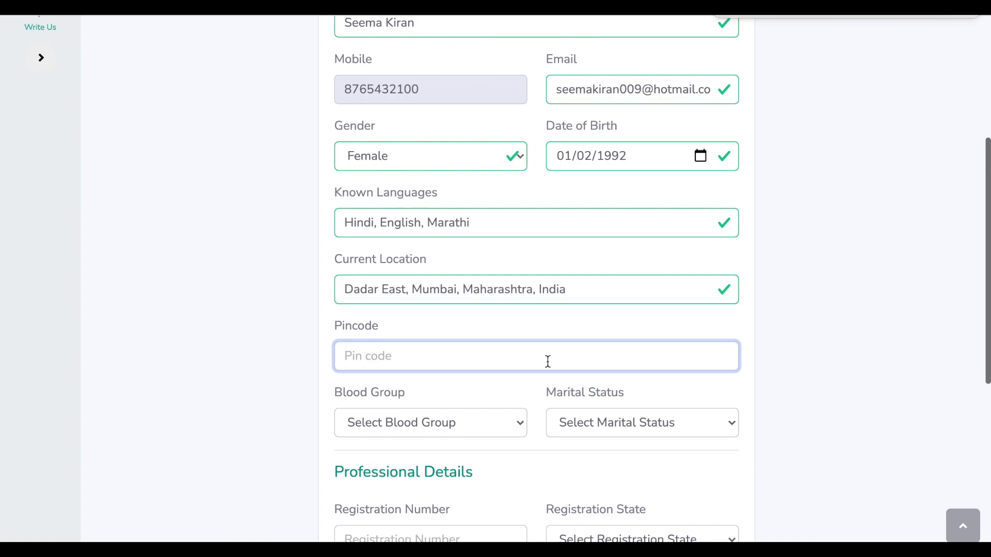
{"action": "type", "text": "400014"}
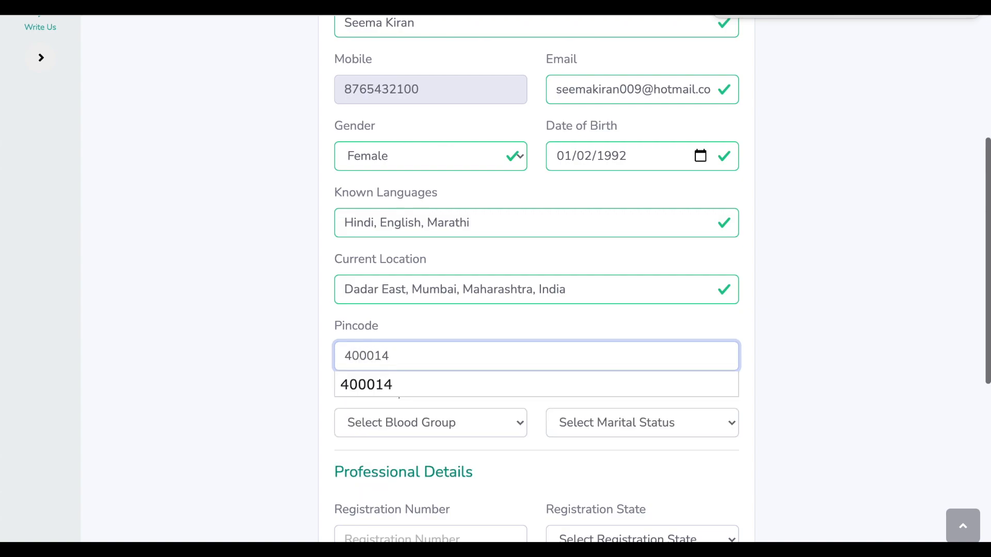
{"action": "left_click", "coordinate": [504, 389]}
{"action": "left_click", "coordinate": [494, 424]}
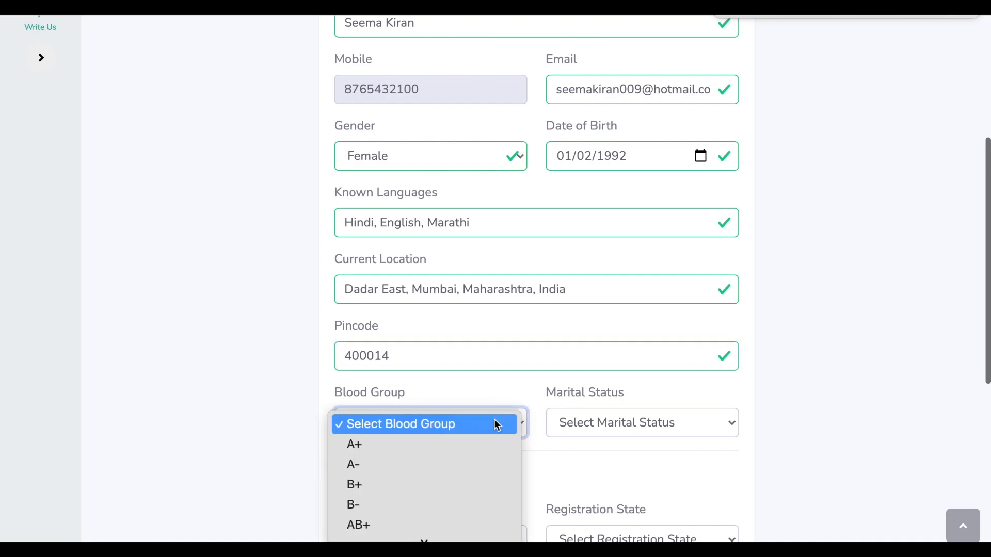
{"action": "left_click", "coordinate": [490, 484]}
{"action": "left_click", "coordinate": [693, 421]}
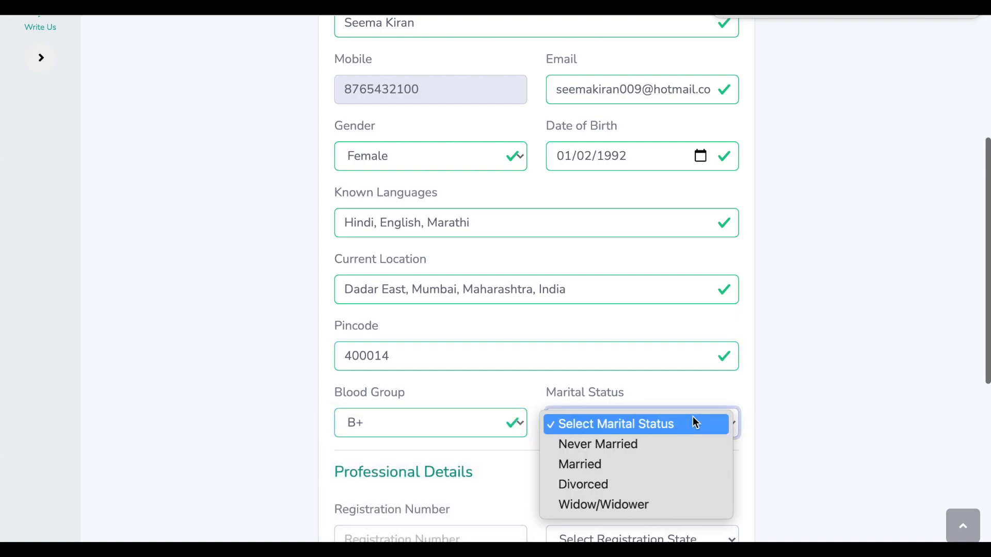
{"action": "left_click", "coordinate": [685, 444]}
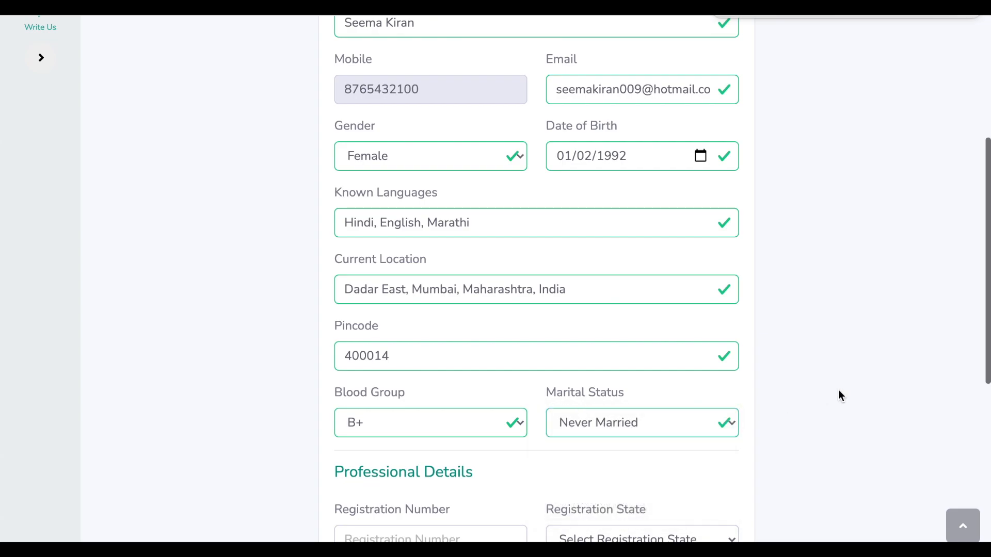
{"action": "scroll", "coordinate": [838, 389], "scroll_direction": "down", "scroll_amount": 3}
{"action": "left_click", "coordinate": [524, 368]}
Enter degree BSc, passing year 2010 and skill Admin, then update the profile
{"action": "scroll", "coordinate": [525, 368], "scroll_direction": "down", "scroll_amount": 2}
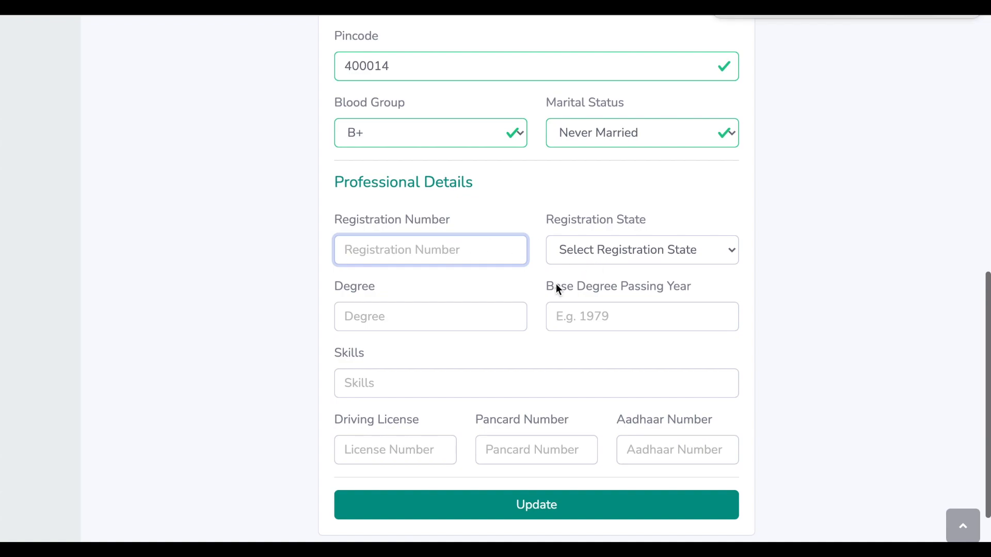
{"action": "double_click", "coordinate": [339, 178]}
{"action": "left_click_drag", "start_coordinate": [459, 175], "coordinate": [491, 183]}
{"action": "left_click", "coordinate": [494, 184]}
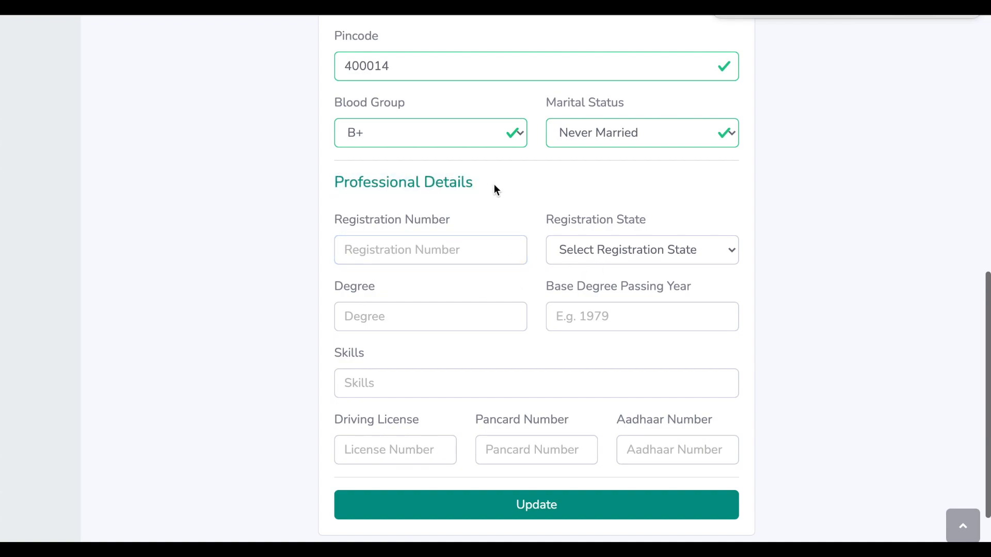
{"action": "left_click", "coordinate": [416, 319]}
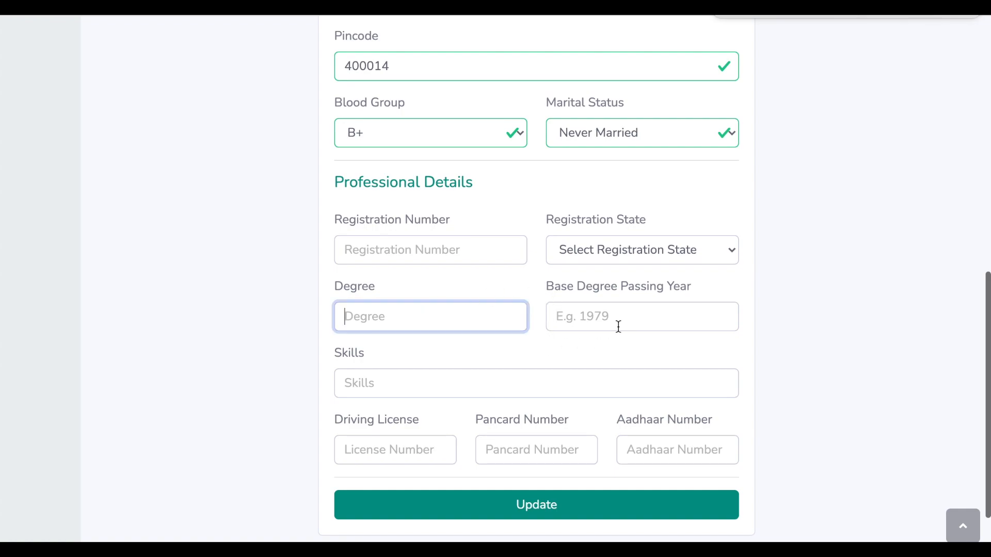
{"action": "type", "text": "BSc"}
{"action": "key", "text": "Tab"}
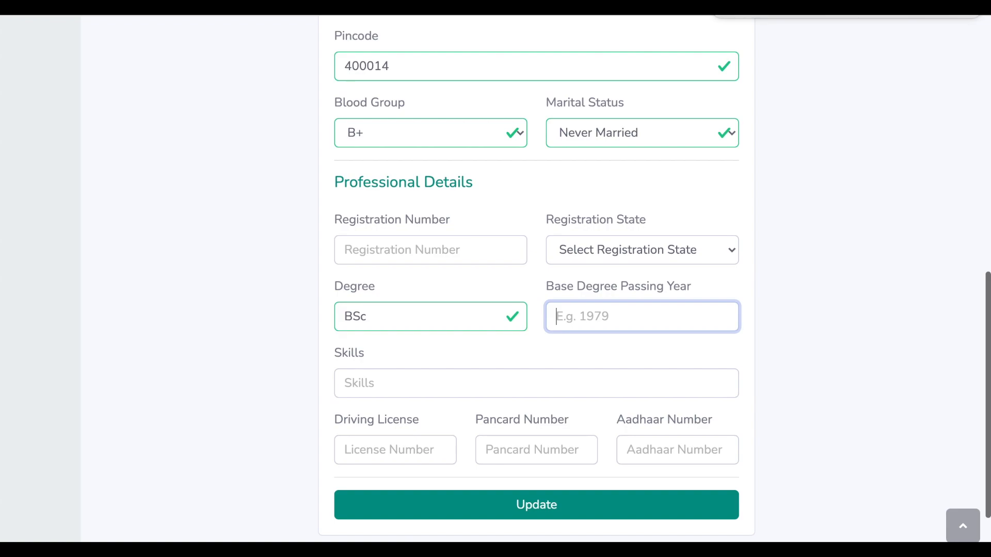
{"action": "type", "text": "2010"}
{"action": "key", "text": "Tab"}
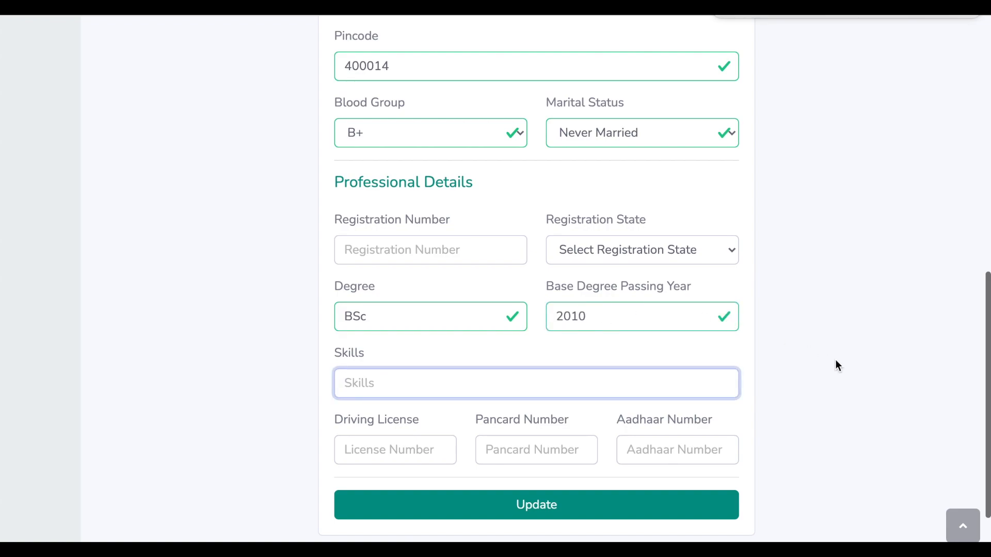
{"action": "scroll", "coordinate": [835, 366], "scroll_direction": "down", "scroll_amount": 2}
{"action": "type", "text": "Admin"}
{"action": "left_click", "coordinate": [428, 373]}
{"action": "left_click", "coordinate": [553, 431]}
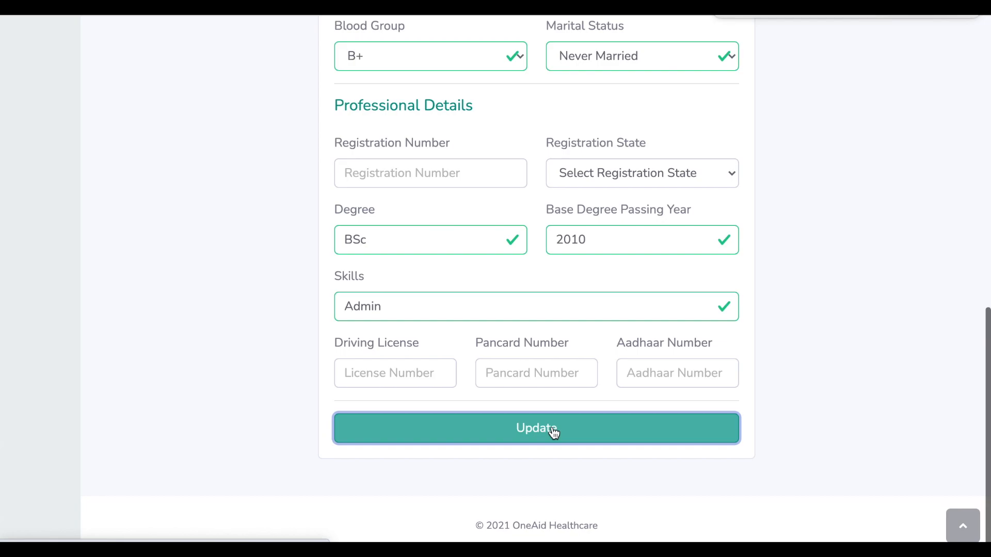
{"action": "scroll", "coordinate": [553, 433], "scroll_direction": "down", "scroll_amount": 1}
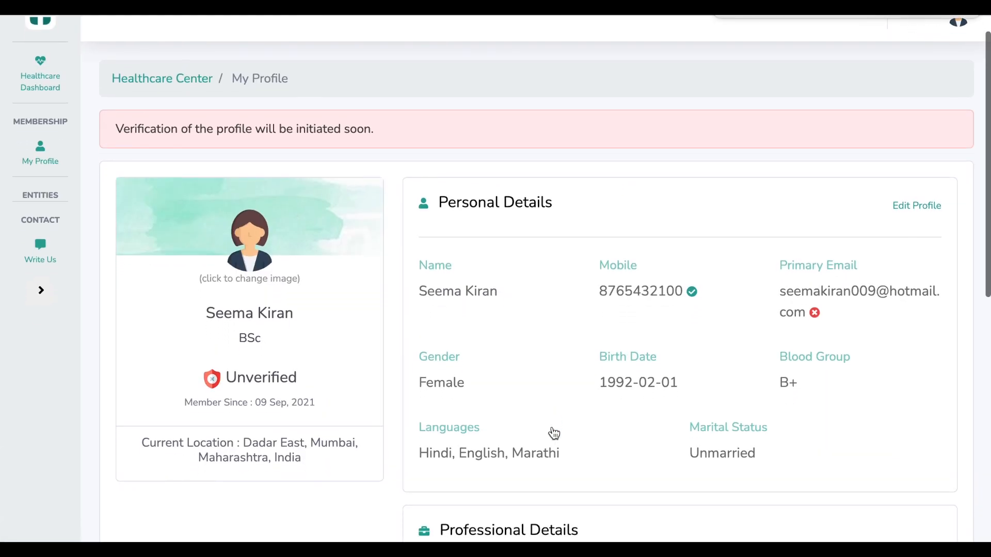
{"action": "scroll", "coordinate": [553, 433], "scroll_direction": "down", "scroll_amount": 3}
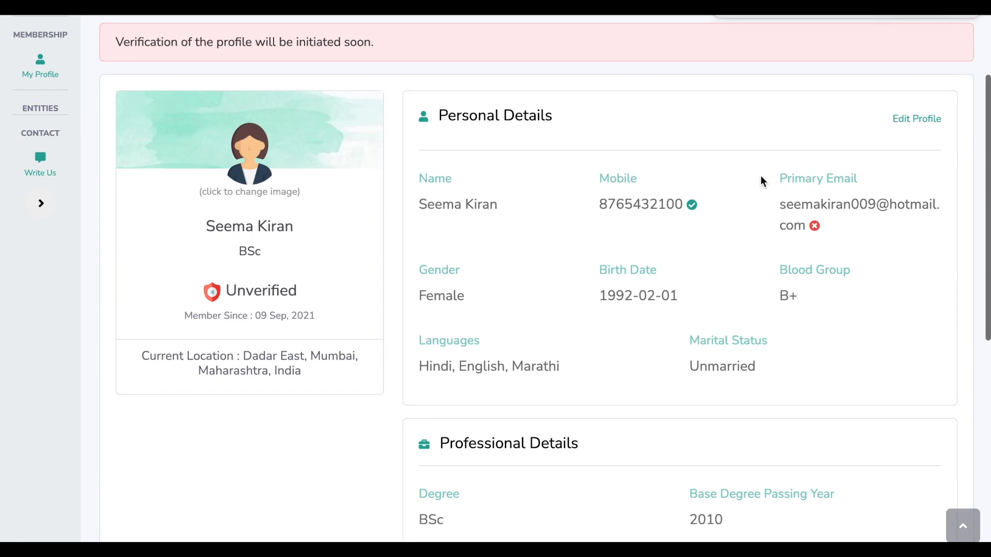
{"action": "scroll", "coordinate": [678, 444], "scroll_direction": "down", "scroll_amount": 1}
{"action": "scroll", "coordinate": [677, 448], "scroll_direction": "up", "scroll_amount": 3}
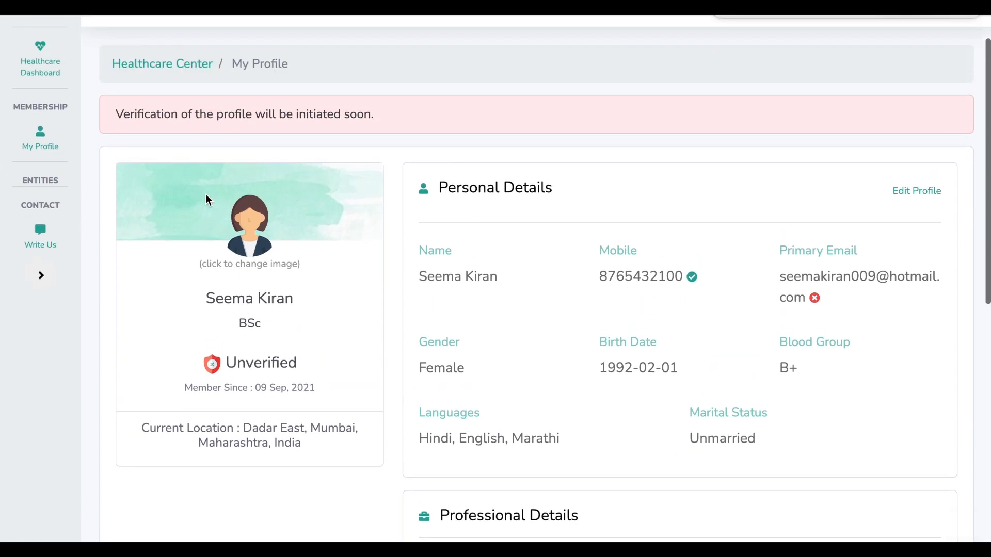
{"action": "left_click_drag", "start_coordinate": [115, 112], "coordinate": [388, 110]}
{"action": "left_click", "coordinate": [390, 119]}
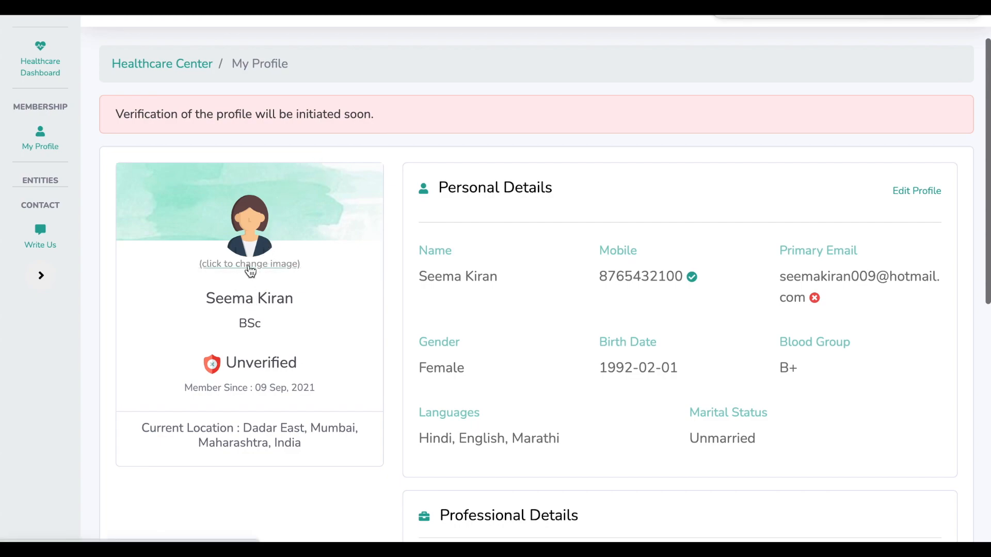
{"action": "left_click", "coordinate": [250, 265]}
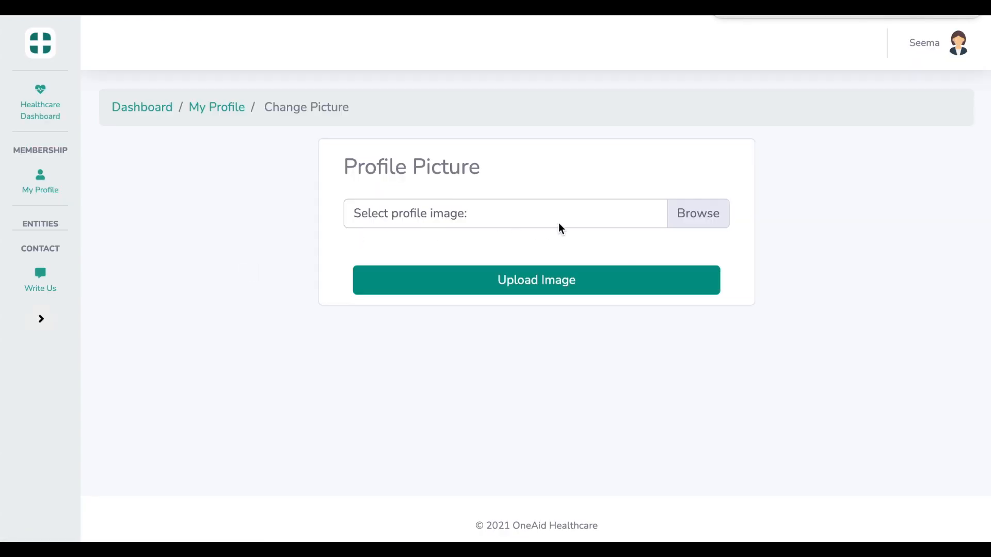
{"action": "left_click", "coordinate": [209, 106]}
{"action": "scroll", "coordinate": [808, 440], "scroll_direction": "down", "scroll_amount": 7}
{"action": "scroll", "coordinate": [807, 438], "scroll_direction": "down", "scroll_amount": 4}
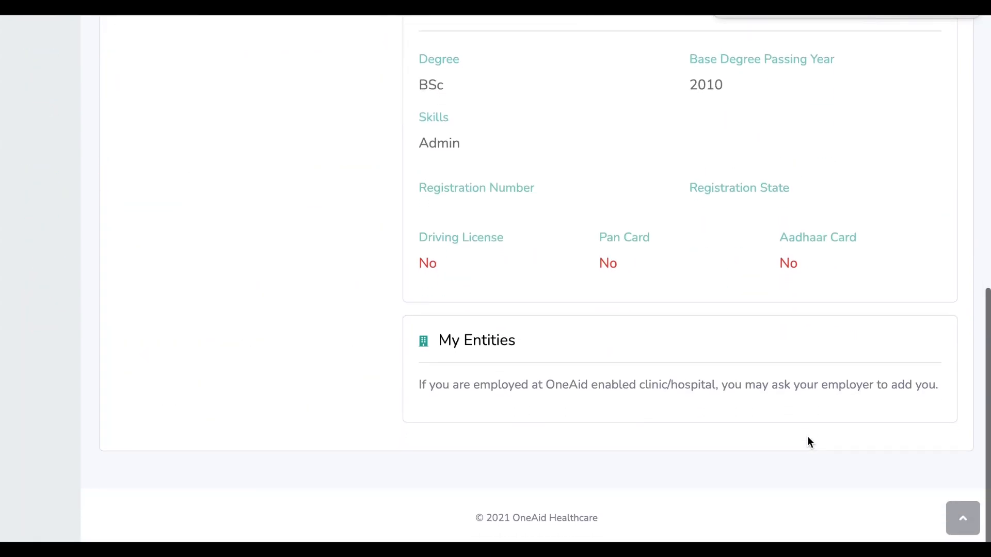
{"action": "left_click_drag", "start_coordinate": [418, 393], "coordinate": [949, 393]}
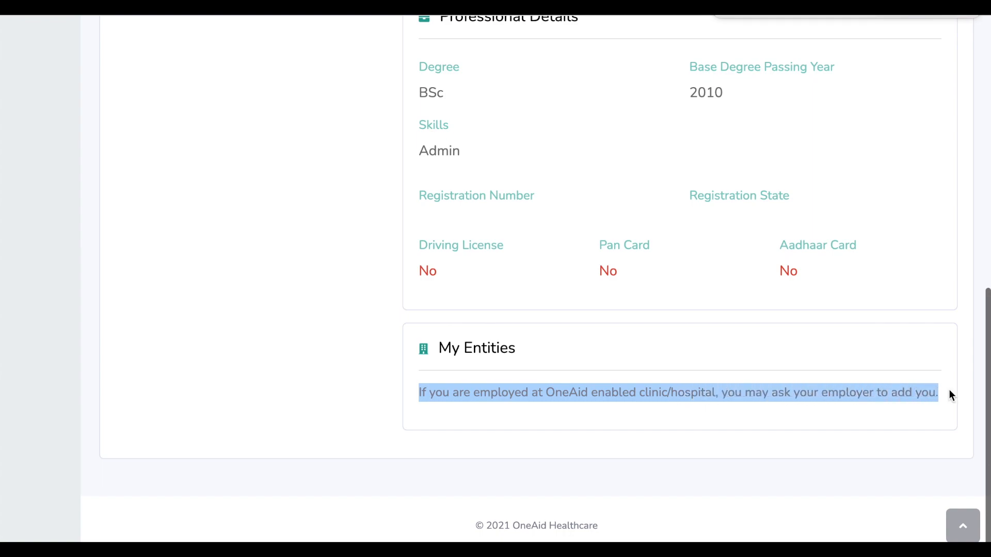
{"action": "left_click", "coordinate": [688, 280]}
{"action": "scroll", "coordinate": [688, 279], "scroll_direction": "up", "scroll_amount": 8}
{"action": "scroll", "coordinate": [689, 280], "scroll_direction": "up", "scroll_amount": 3}
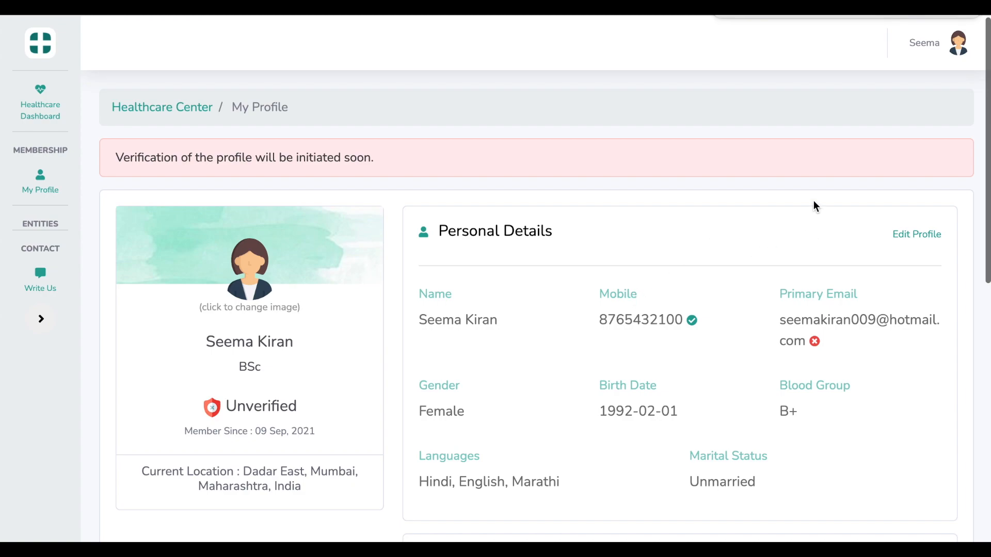
Log out from the avatar menu and confirm in the 'Ready to Leave?' dialog
{"action": "left_click_drag", "start_coordinate": [22, 226], "coordinate": [68, 227]}
{"action": "left_click", "coordinate": [68, 227]}
{"action": "left_click", "coordinate": [956, 47]}
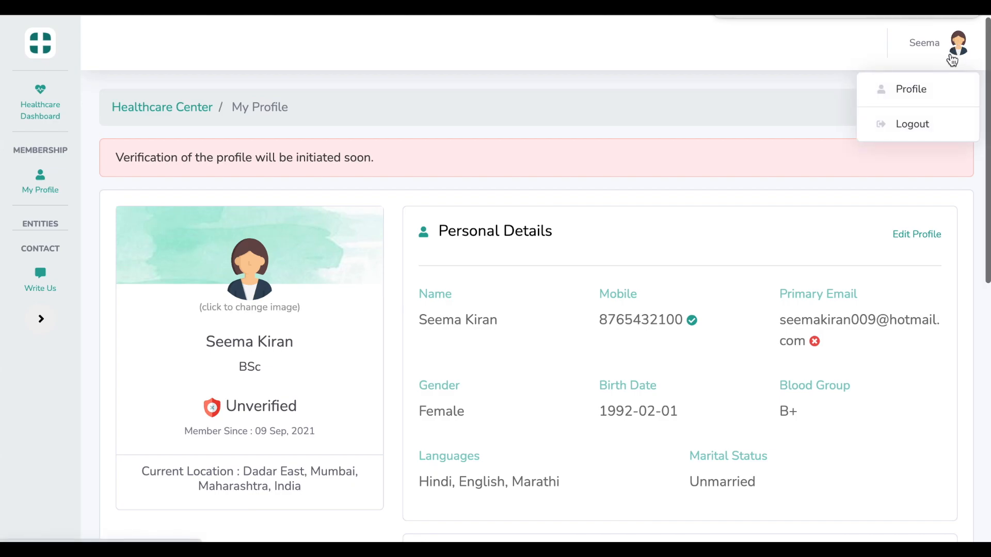
{"action": "left_click", "coordinate": [923, 135]}
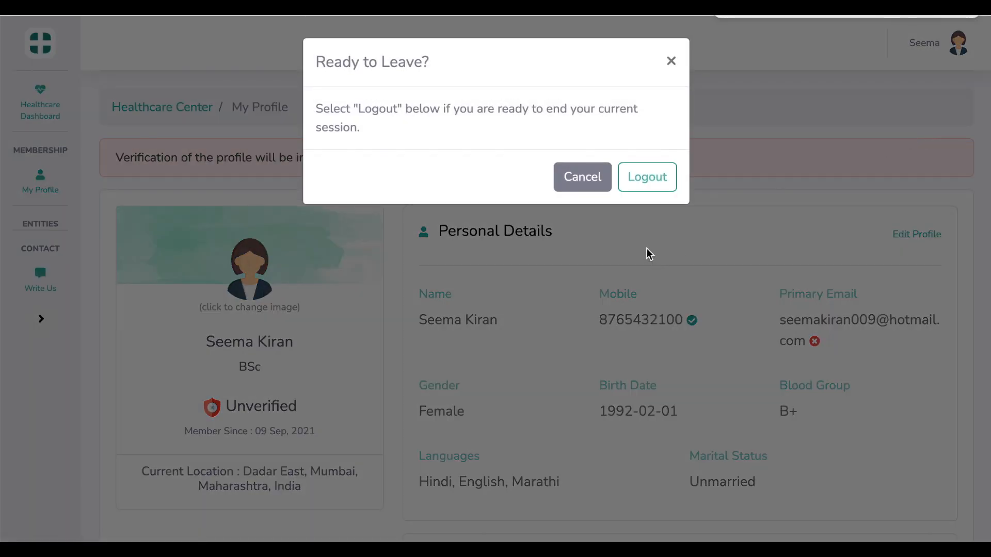
{"action": "left_click", "coordinate": [653, 189]}
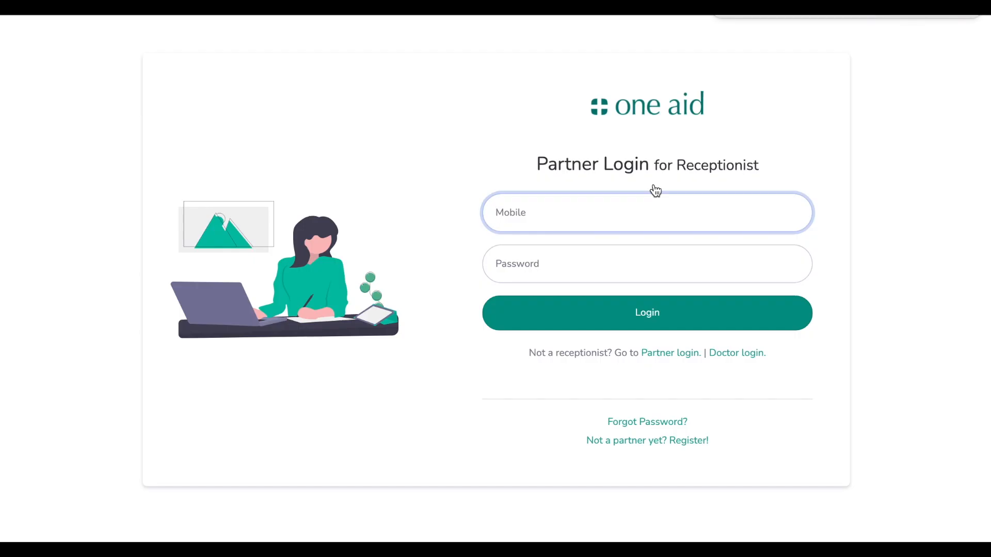